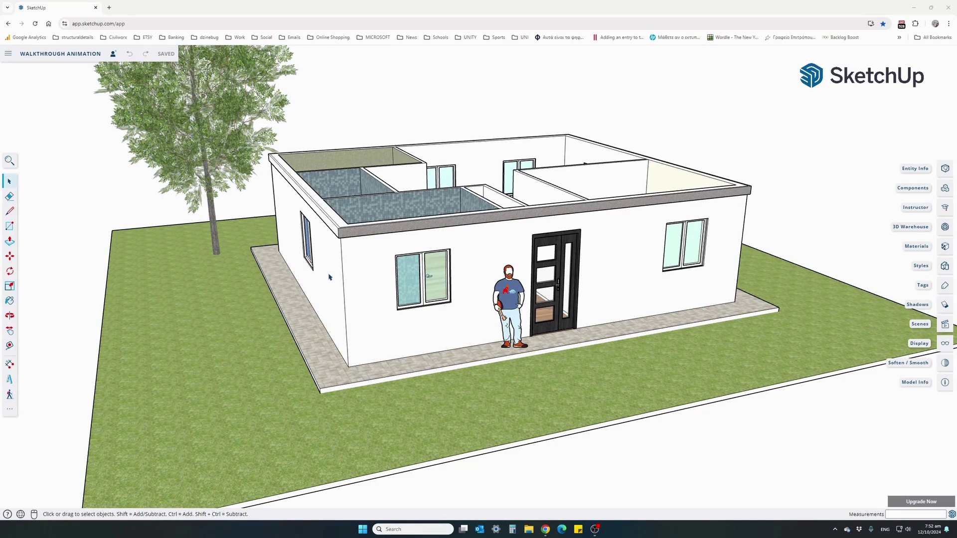
Orbit the flat-roofed house to a new viewing angle, then return to the Select tool
key("o")
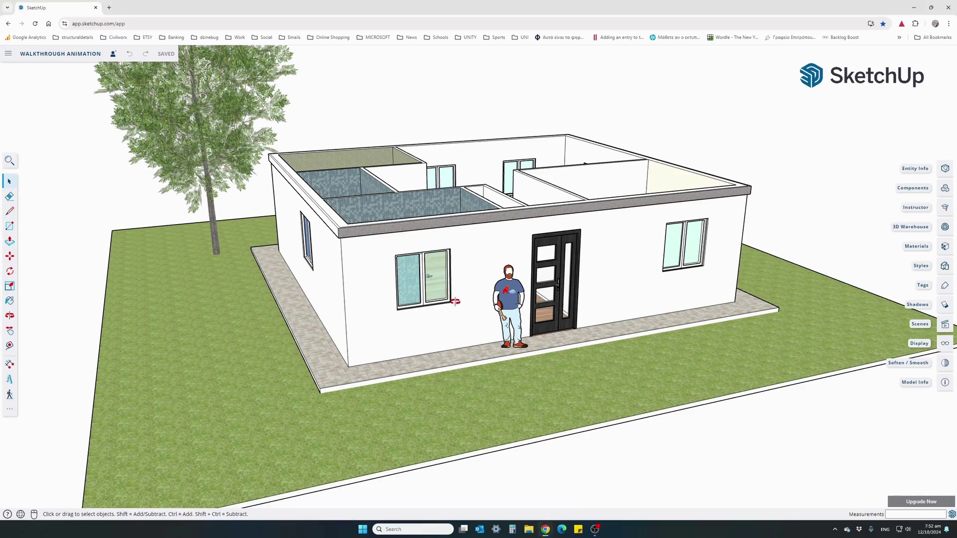
left_click_drag(455, 302, 457, 324)
key("space")
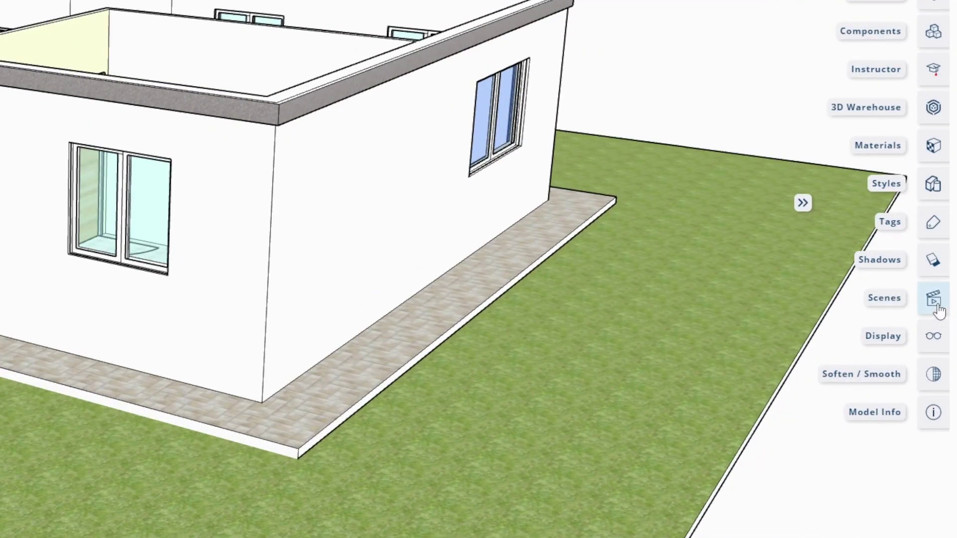
Open the Scenes panel showing saved Scene 1 through Scene 7
left_click(936, 302)
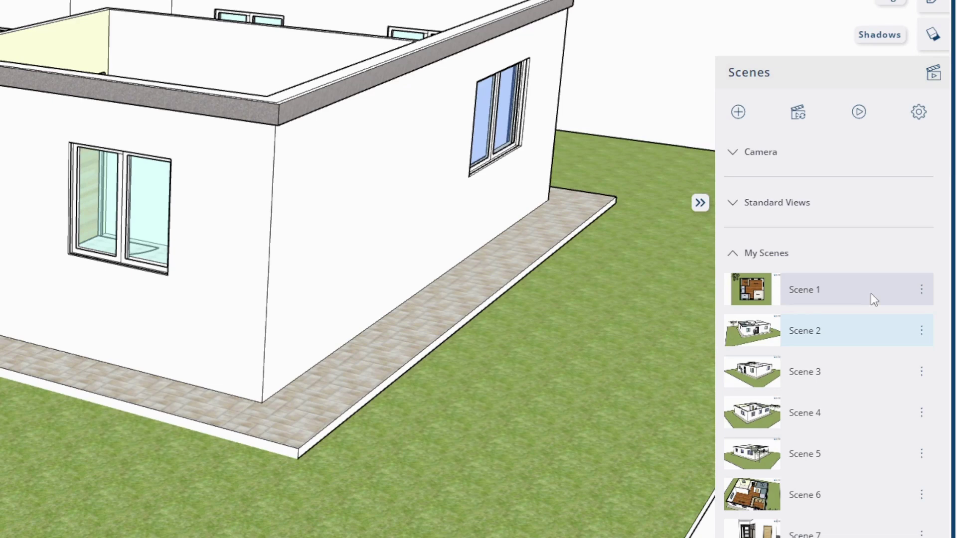
Rename Scene 1 to 'Plan view scene' from its Edit options
left_click(922, 293)
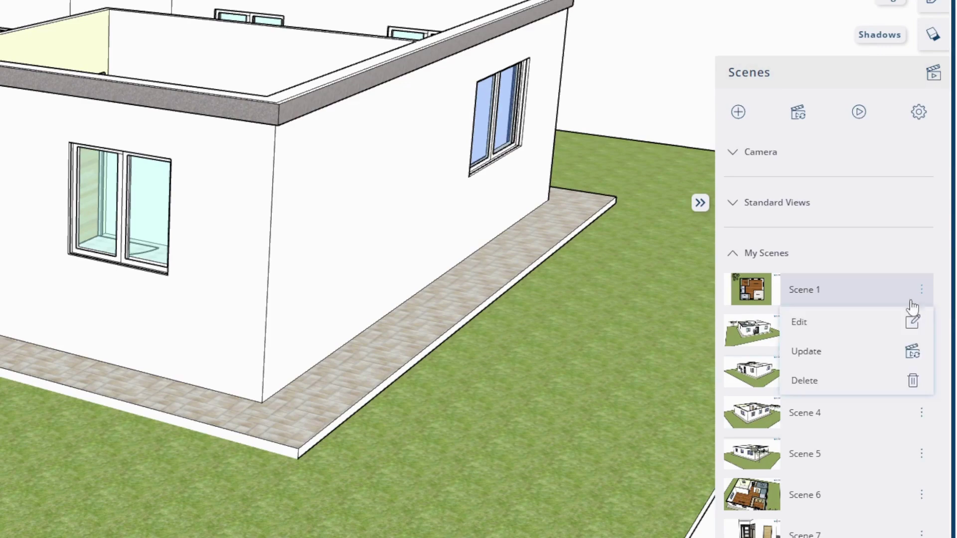
left_click(839, 335)
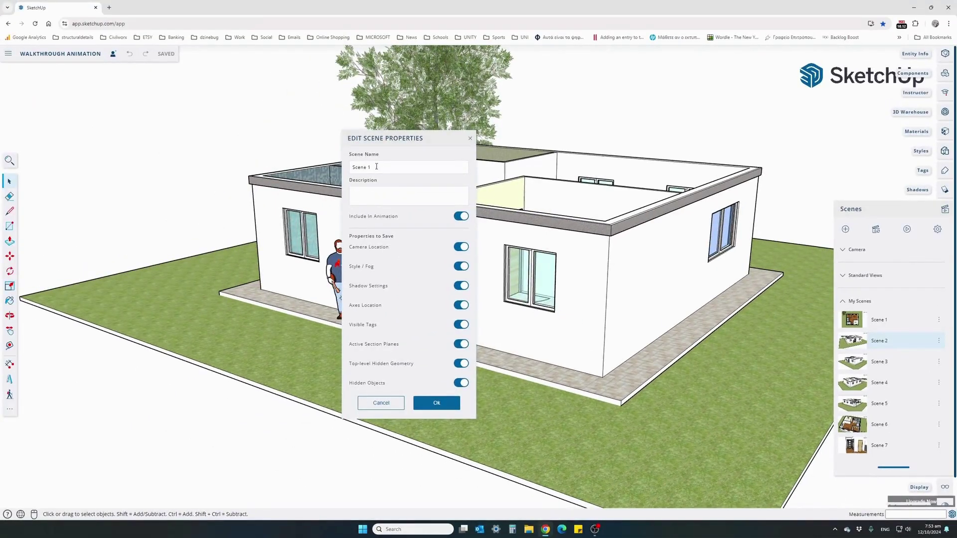
triple_click(376, 166)
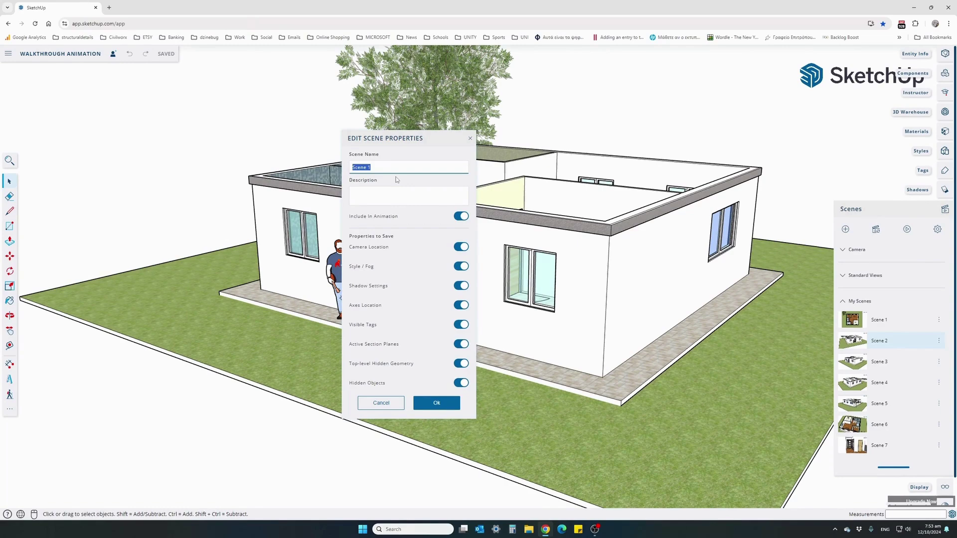
type("Plan view scene")
left_click(435, 403)
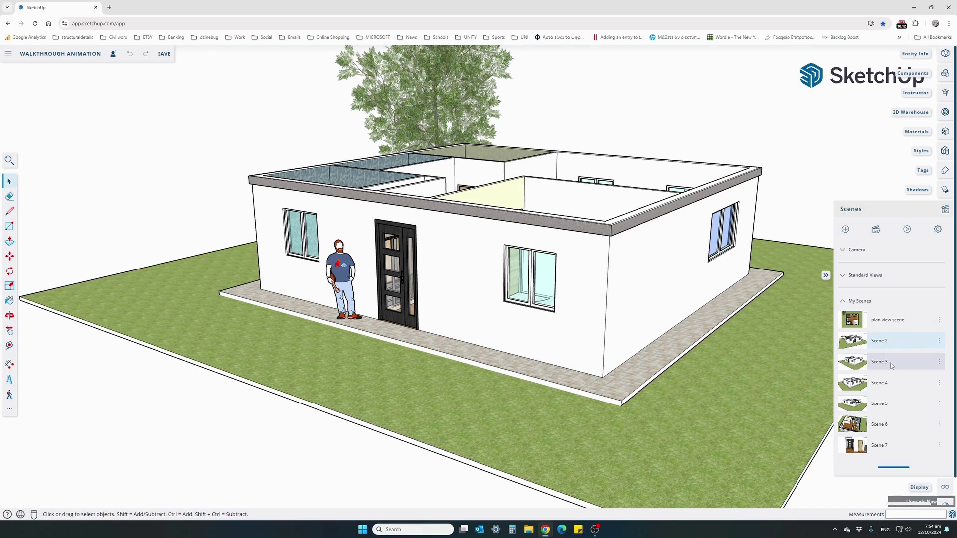
mouse_move(891, 364)
left_mouse_down()
mouse_move(891, 388)
mouse_move(893, 363)
left_mouse_up()
scroll(892, 323, "down", 1)
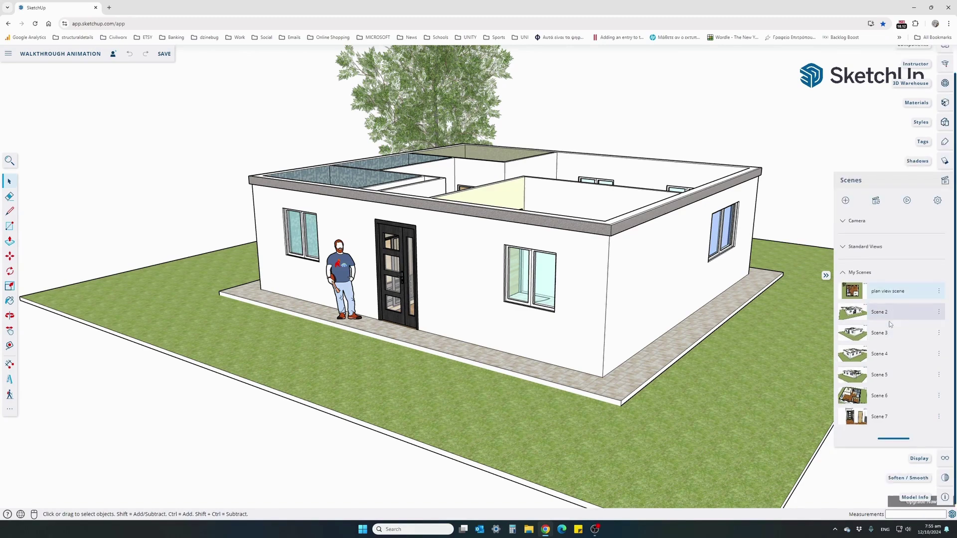
Preview plan view scene and Scenes 2–6, return to the plan view, and close the Scenes panel
left_click(887, 293)
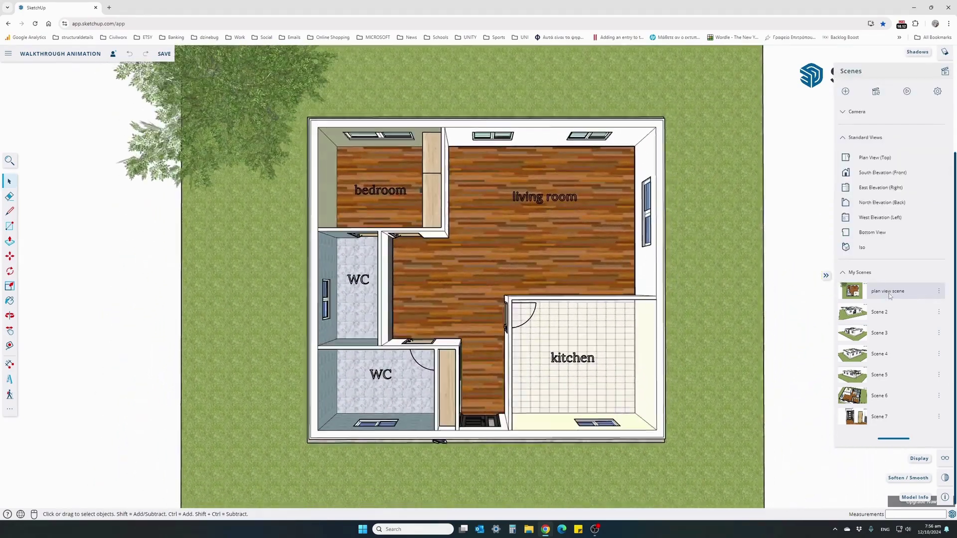
left_click(890, 315)
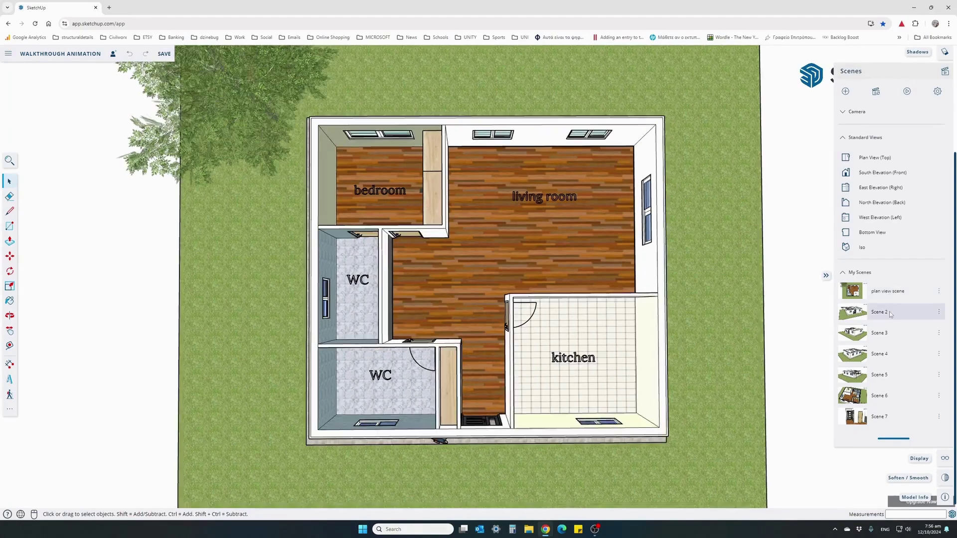
left_click(888, 335)
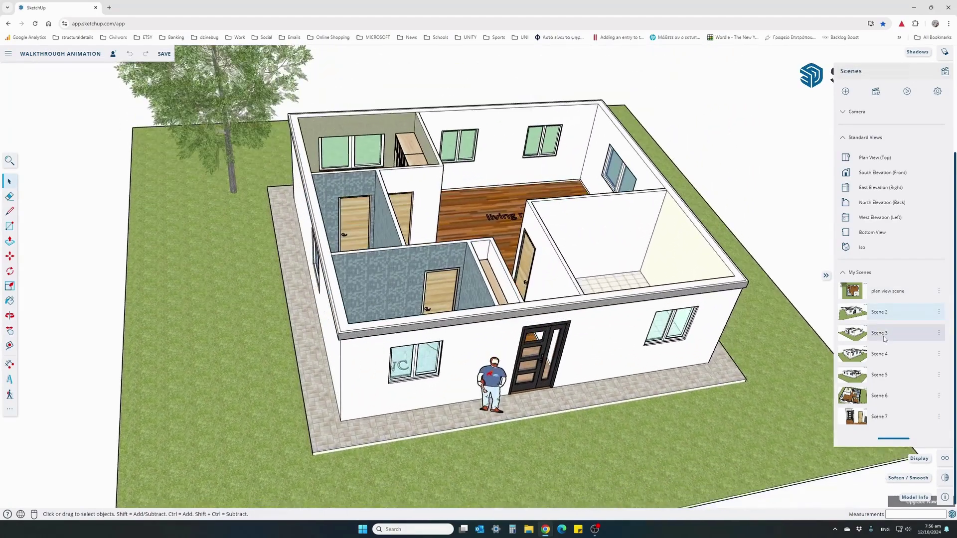
left_click(886, 356)
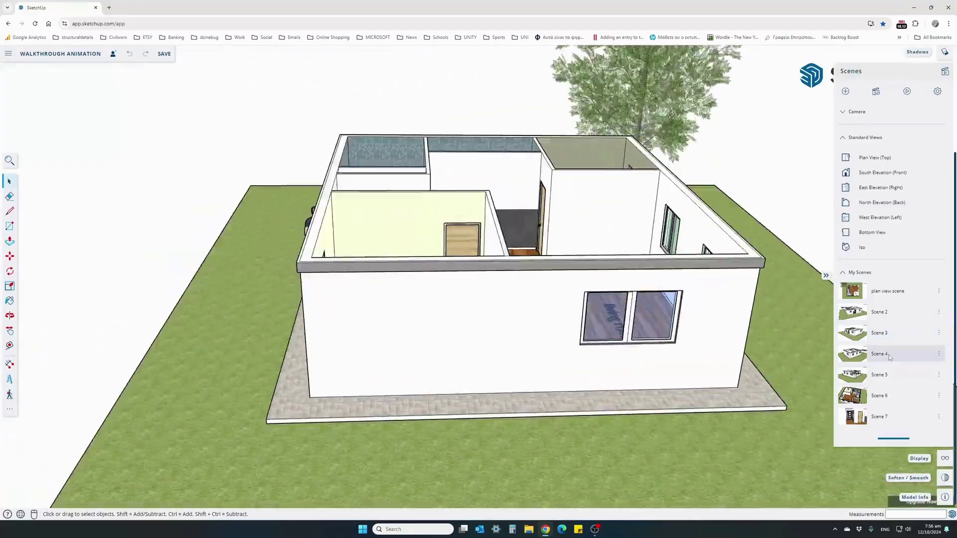
left_click(886, 376)
left_click(889, 397)
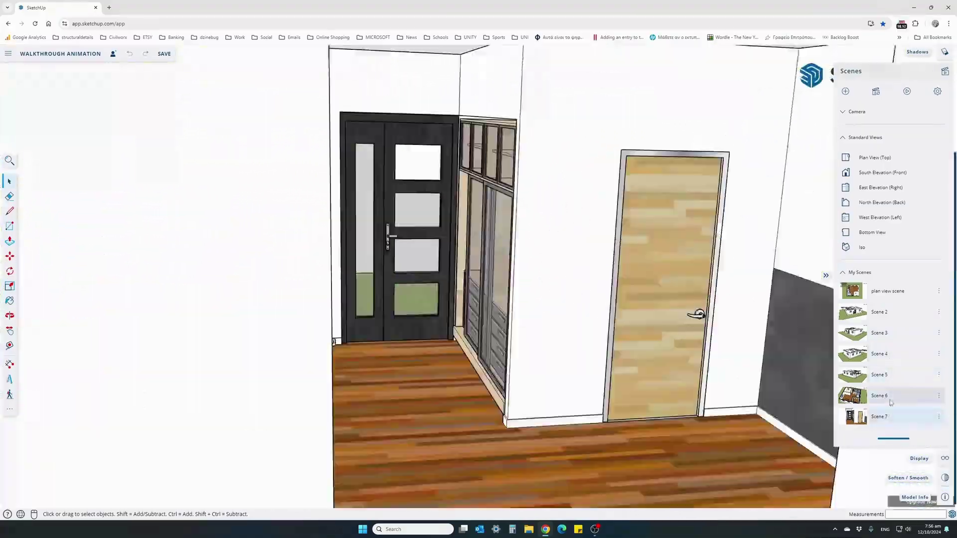
left_click(888, 293)
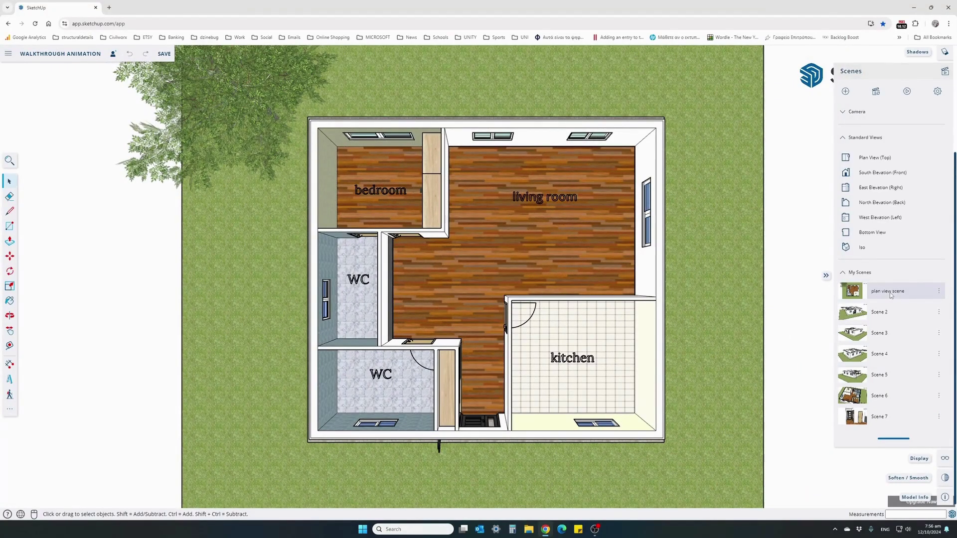
left_click(826, 276)
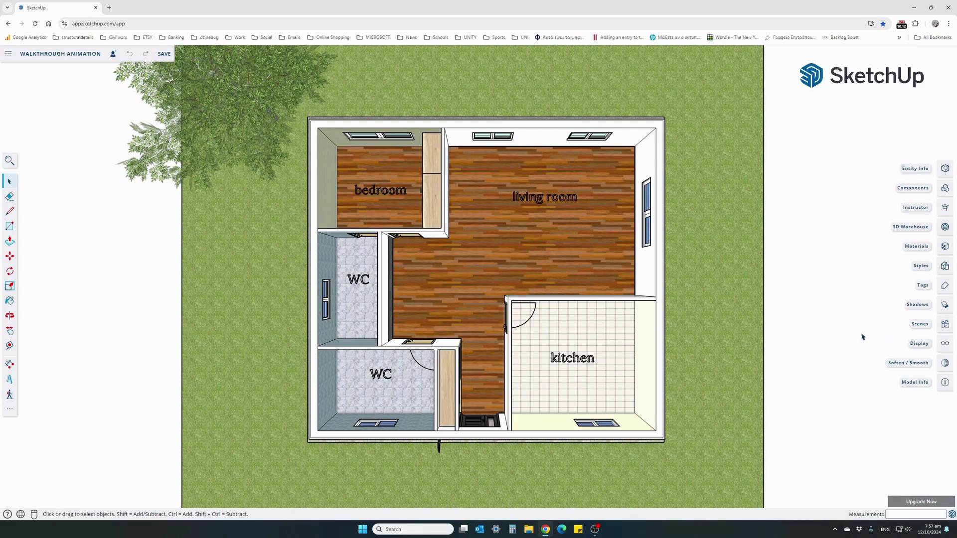
Reopen the Scenes panel and scroll its list down toward Scene 7
left_click(944, 327)
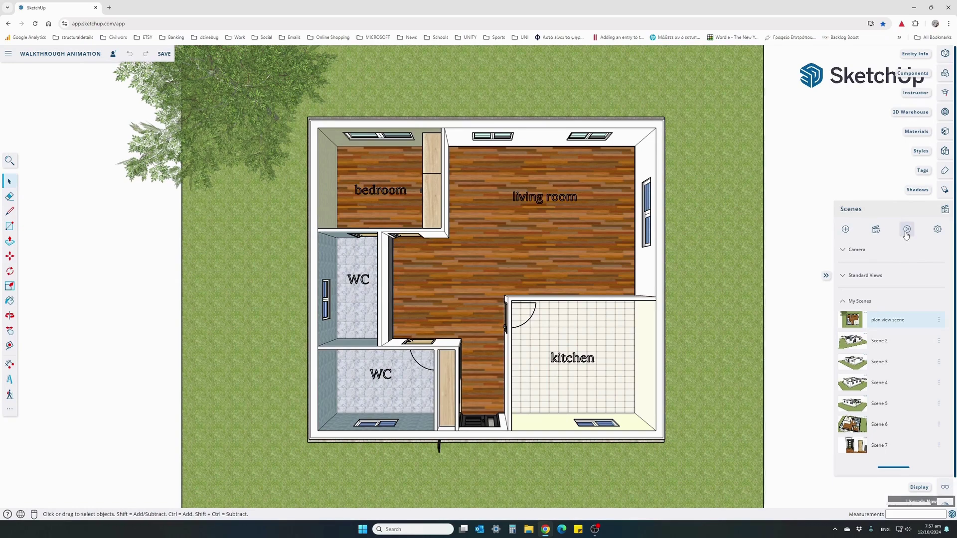
scroll(906, 236, "down", 1)
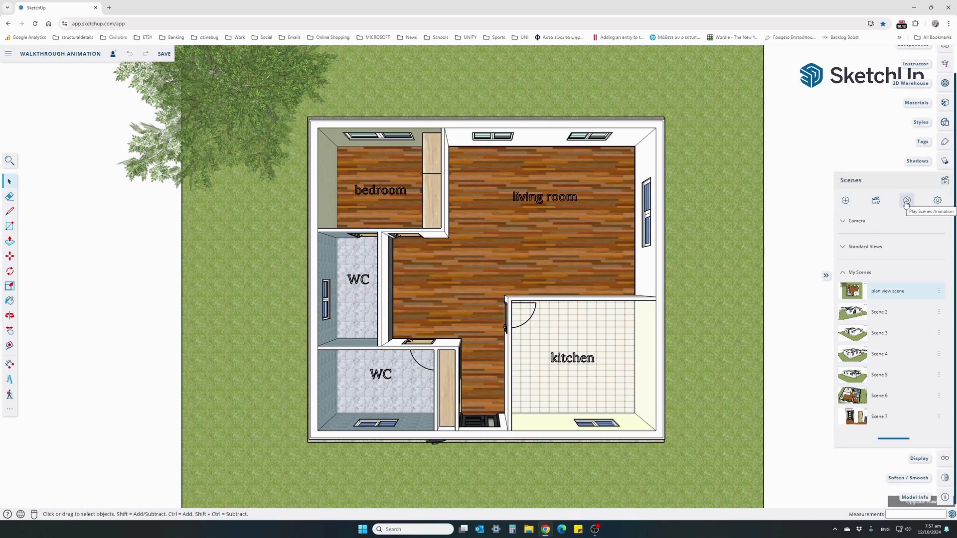
Play the scenes animation, pause it, and return to the plan view scene
left_click(906, 202)
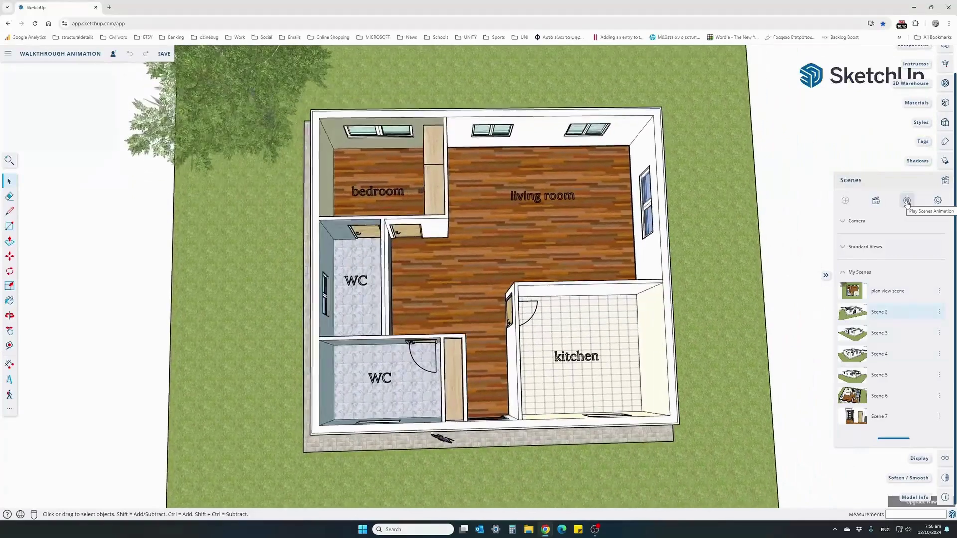
left_click(906, 202)
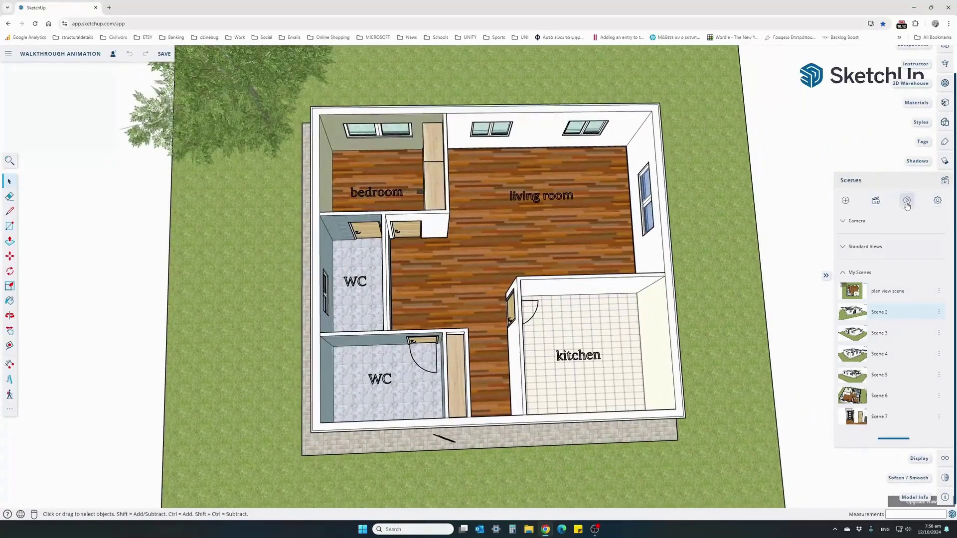
left_click(886, 293)
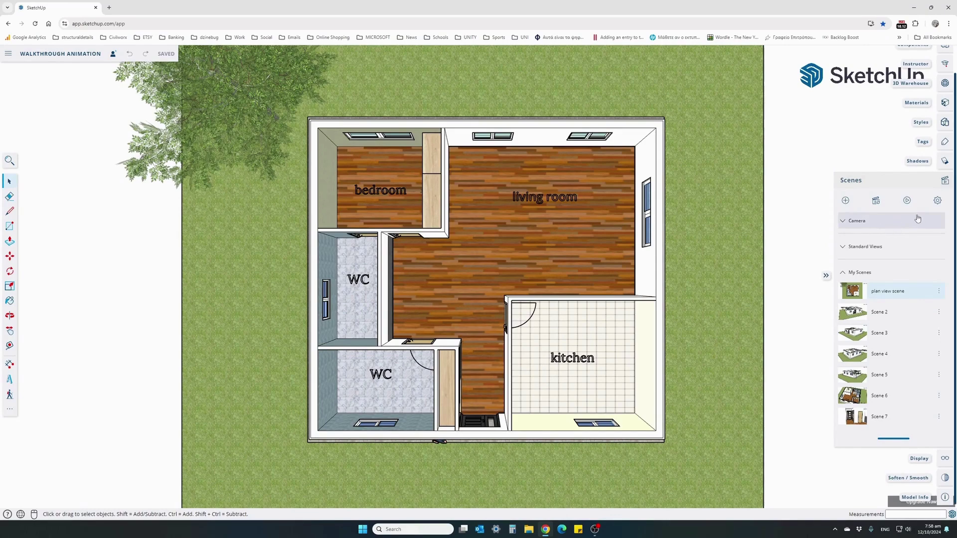
Experiment with Animation Settings sliders, ending with a 3-second transition and 1-second delay
left_click(937, 201)
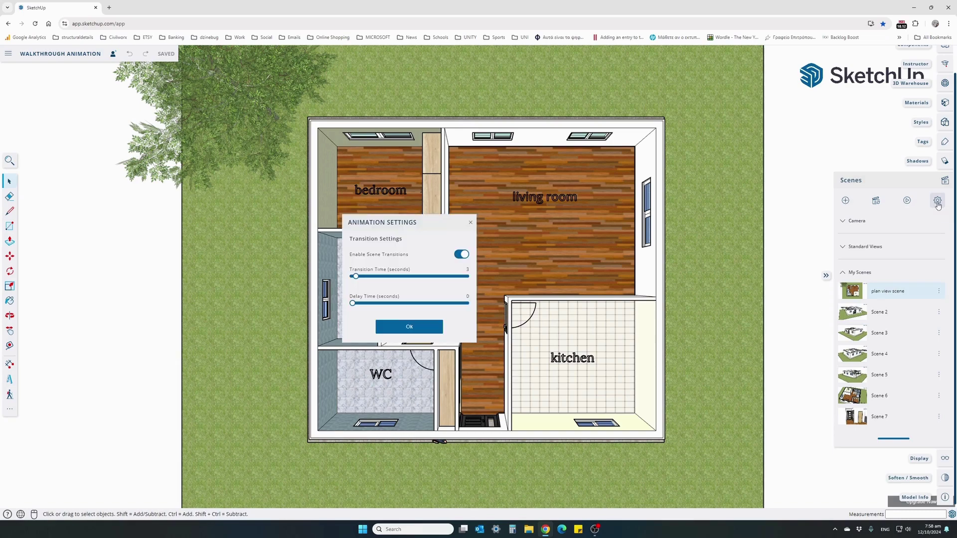
left_click_drag(418, 227, 463, 240)
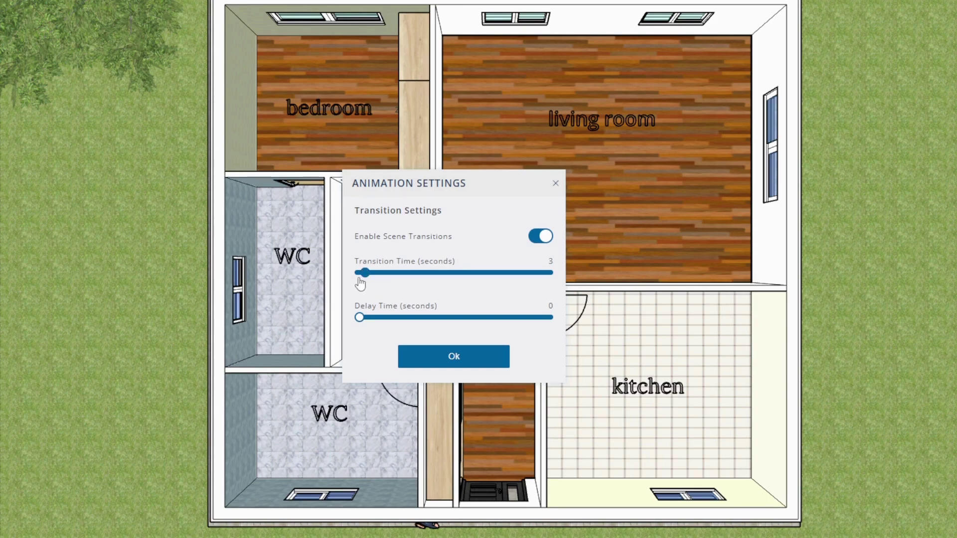
left_click(362, 274)
left_click(492, 275)
left_click_drag(492, 274, 365, 274)
left_click_drag(362, 322, 357, 319)
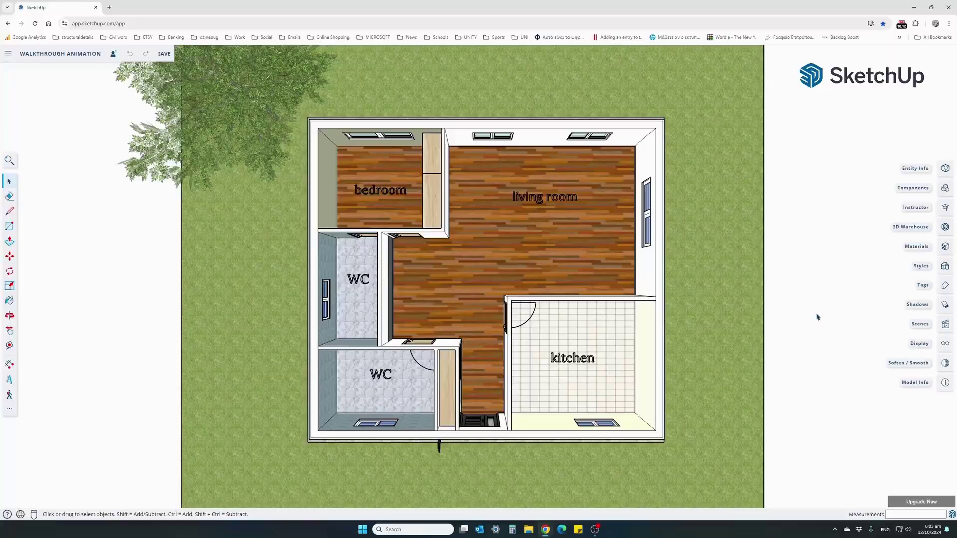
Set the scene transition time to 0 seconds and start the walkthrough playback
left_click(935, 328)
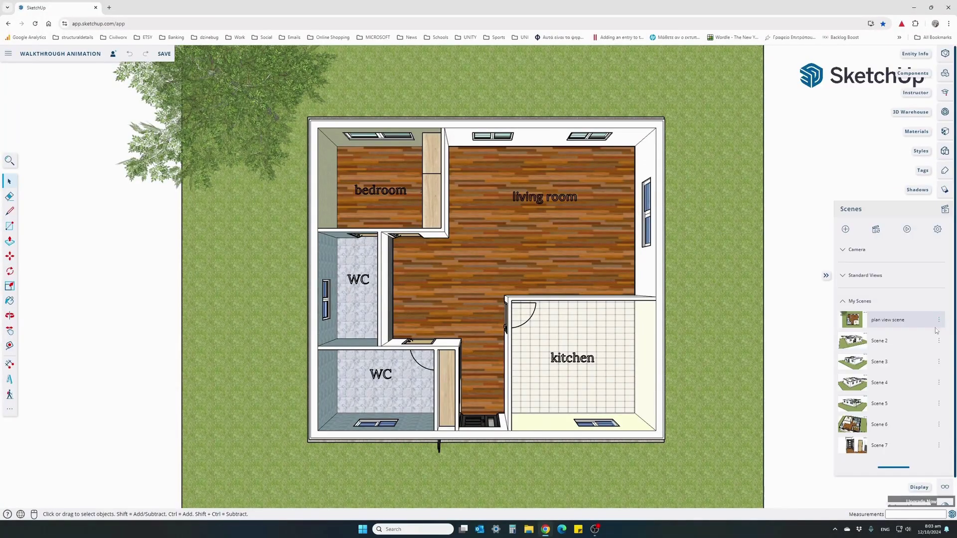
left_click(937, 229)
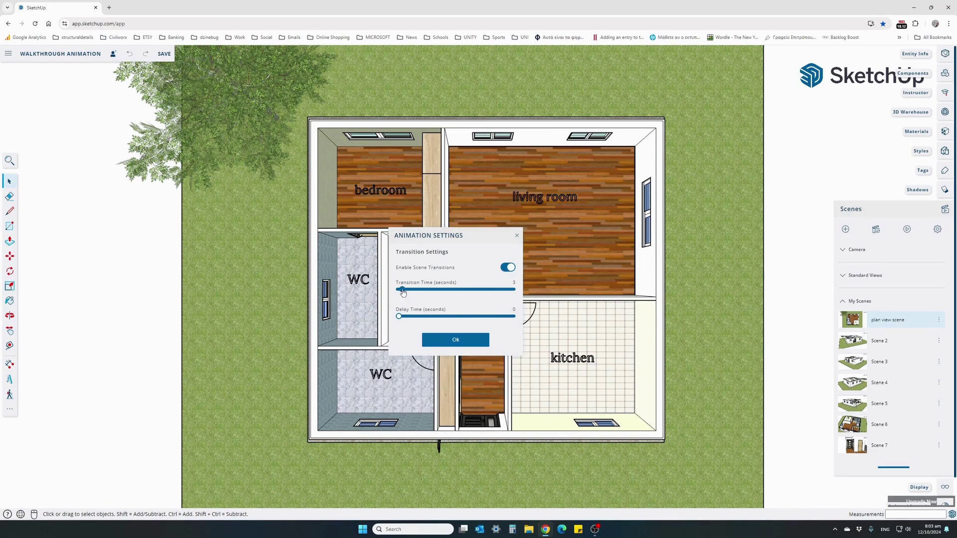
left_click_drag(403, 290, 397, 290)
left_click(454, 341)
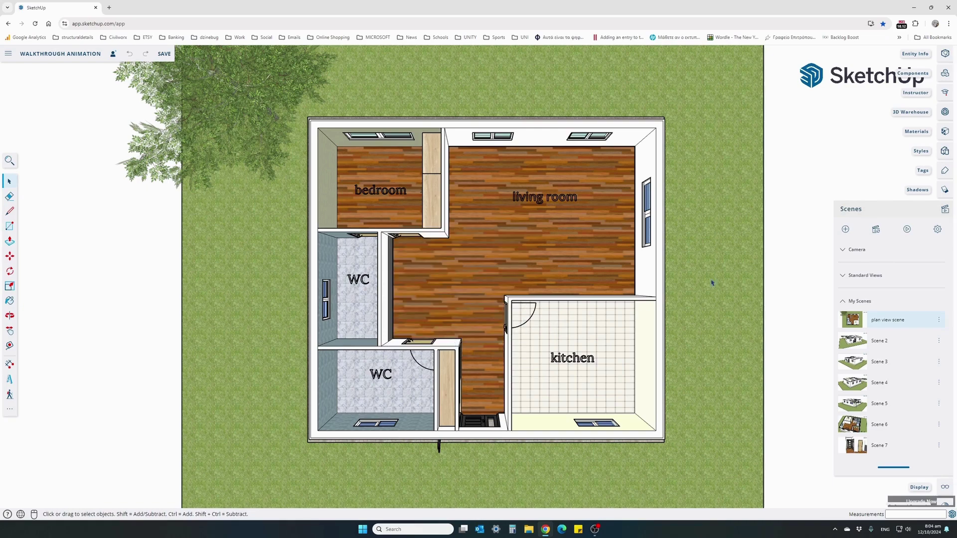
left_click(907, 229)
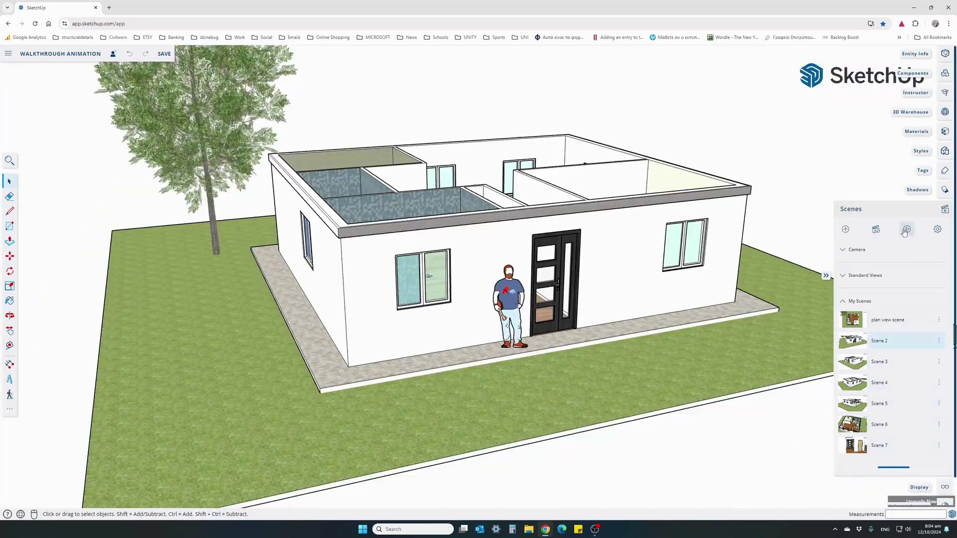
Raise the transition time above 0 and replay the walkthrough, pausing around Scene 5
left_click(907, 228)
left_click(937, 229)
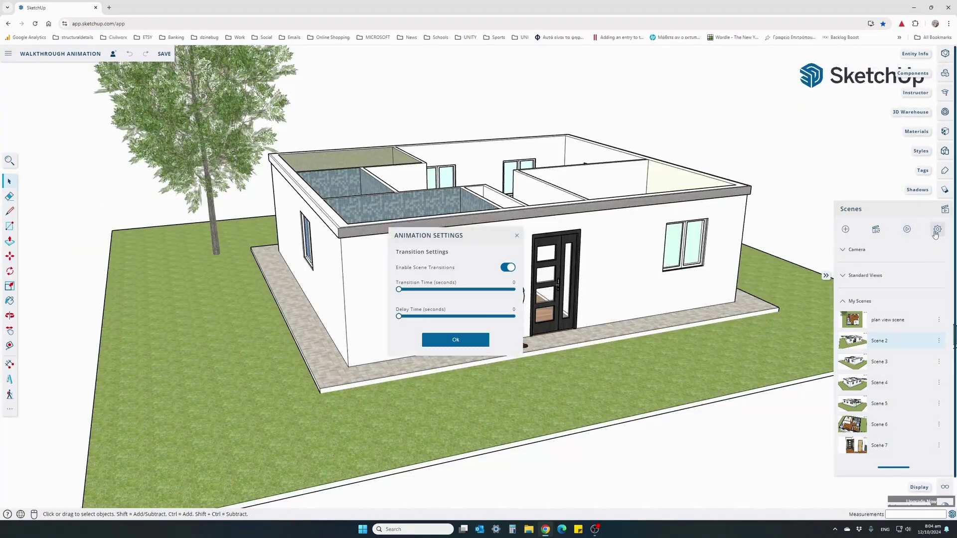
left_click_drag(401, 292, 405, 295)
left_click(430, 342)
left_click(907, 229)
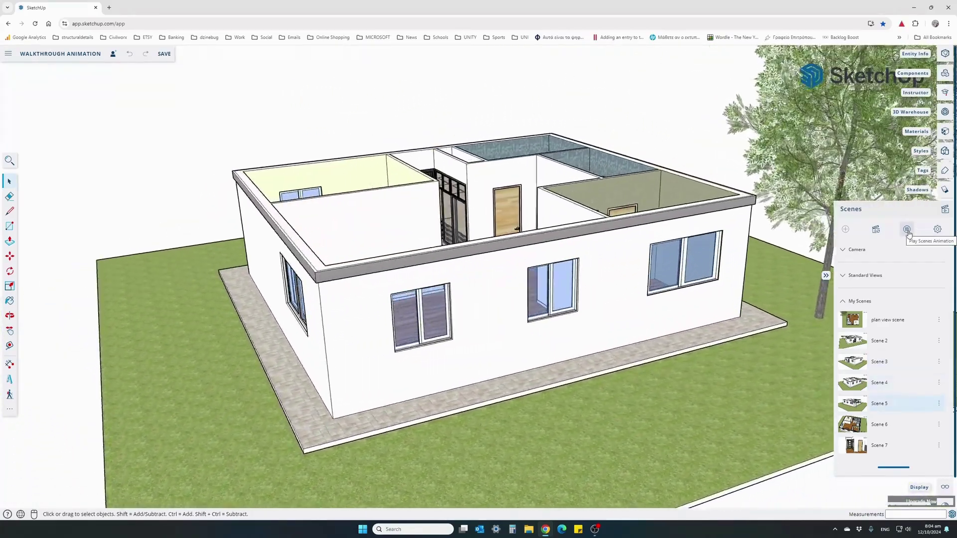
left_click(907, 230)
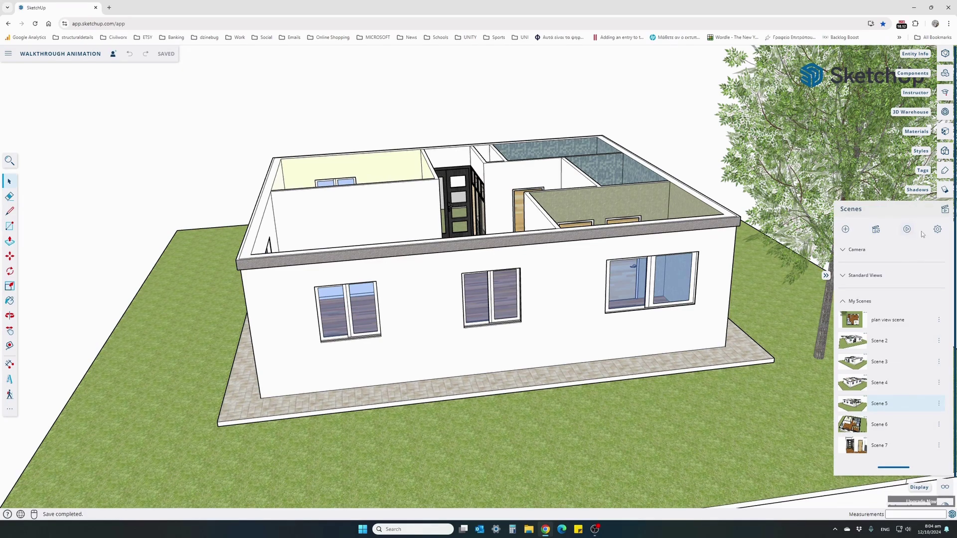
Set a 2-second delay between scenes and replay the walkthrough toward Scene 6
left_click(937, 230)
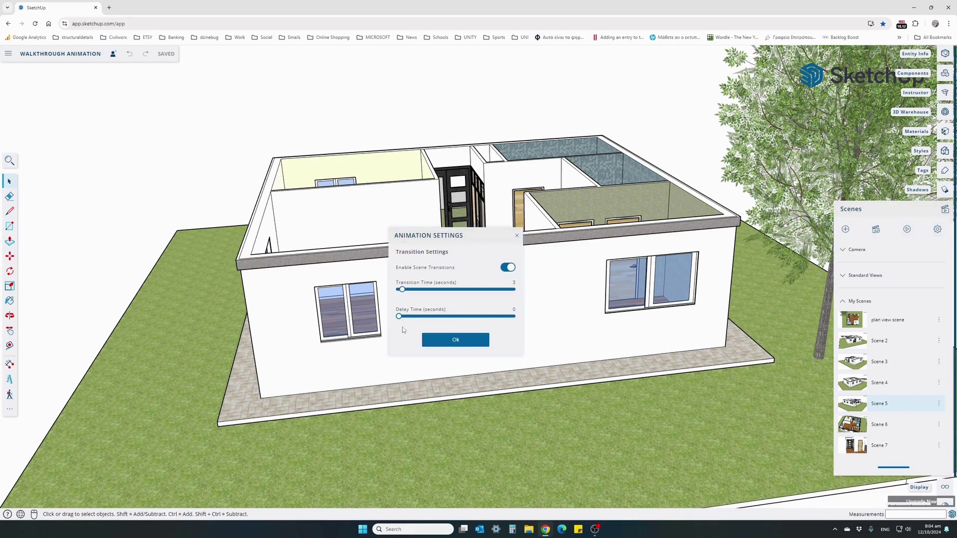
left_click_drag(401, 319, 401, 320)
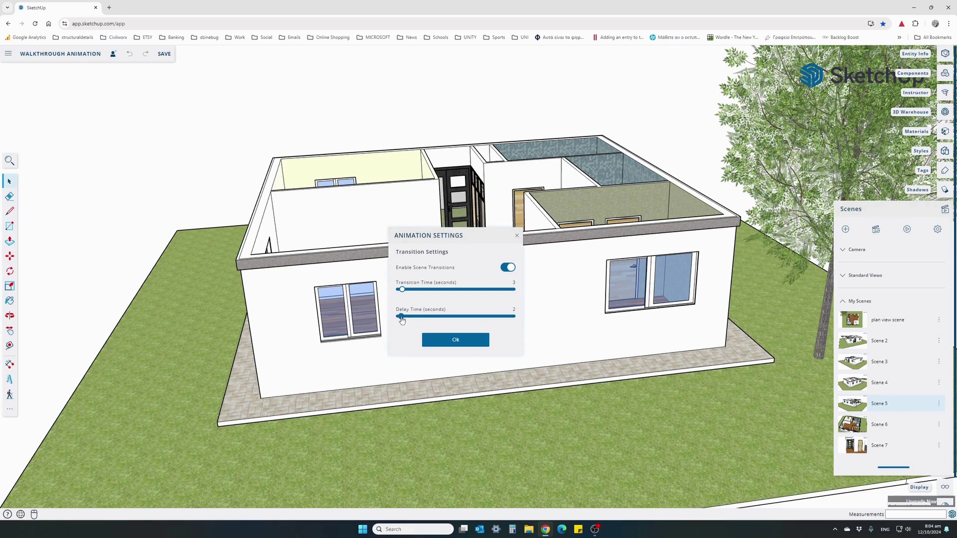
left_click(450, 340)
left_click(907, 229)
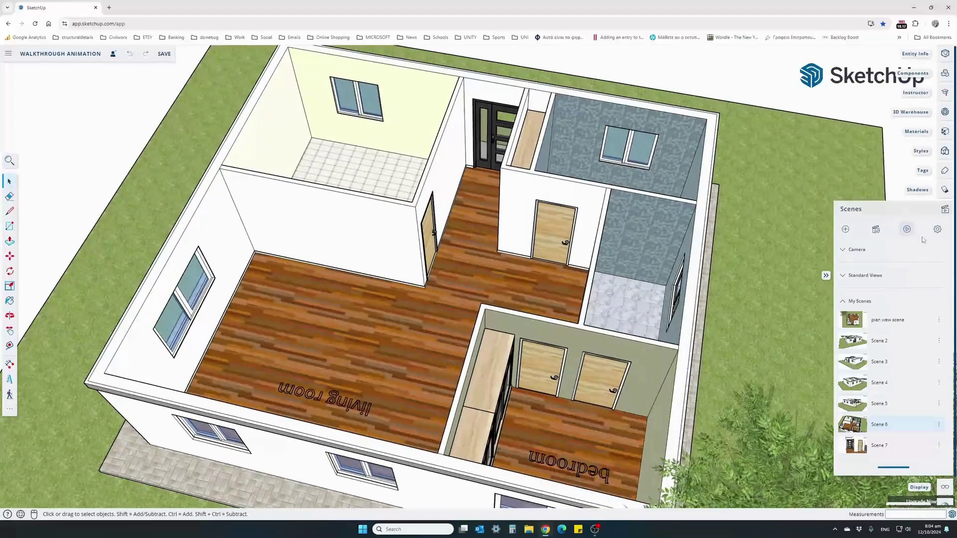
Stop the scene animation and confirm the 3-second transition and 2-second delay
left_click(907, 229)
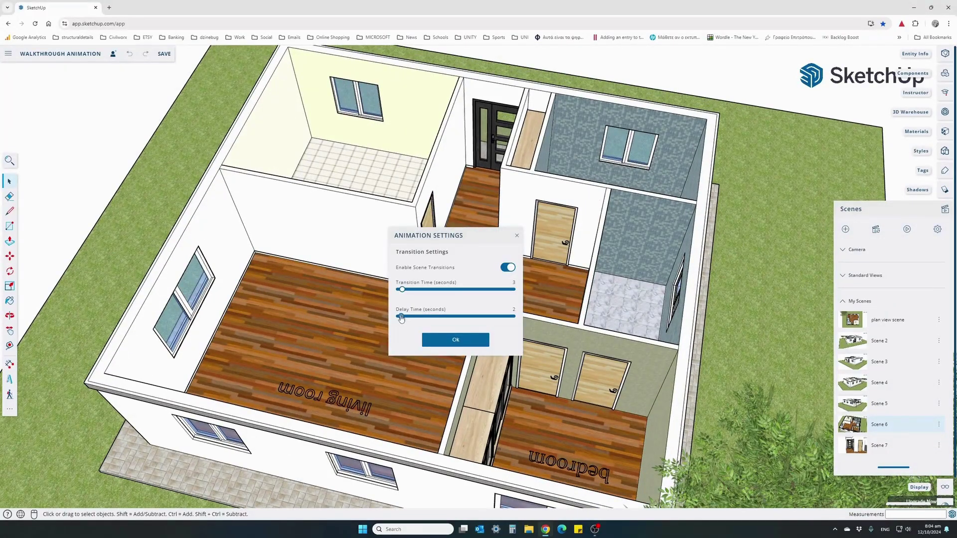
left_click(456, 340)
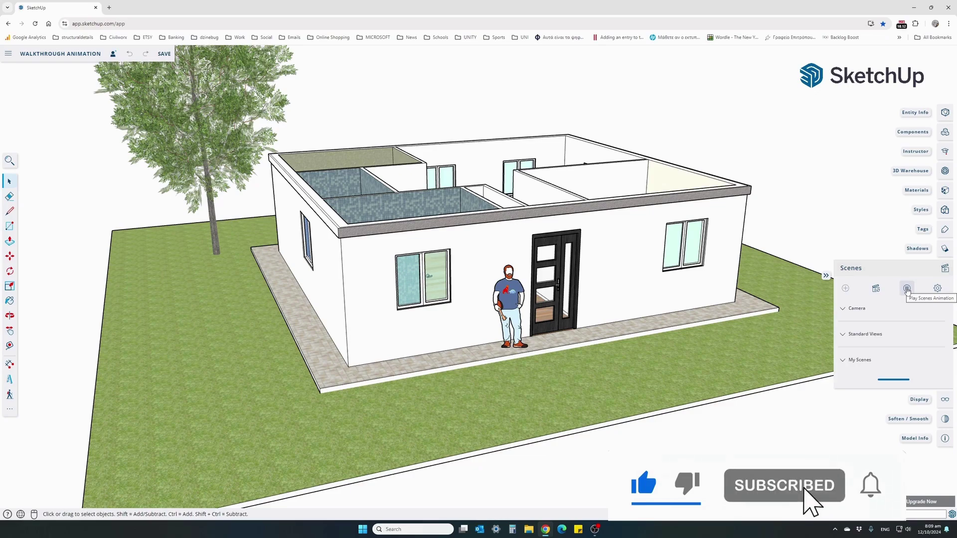
Start the scenes animation so the camera tours the house exterior and interior
left_click(907, 289)
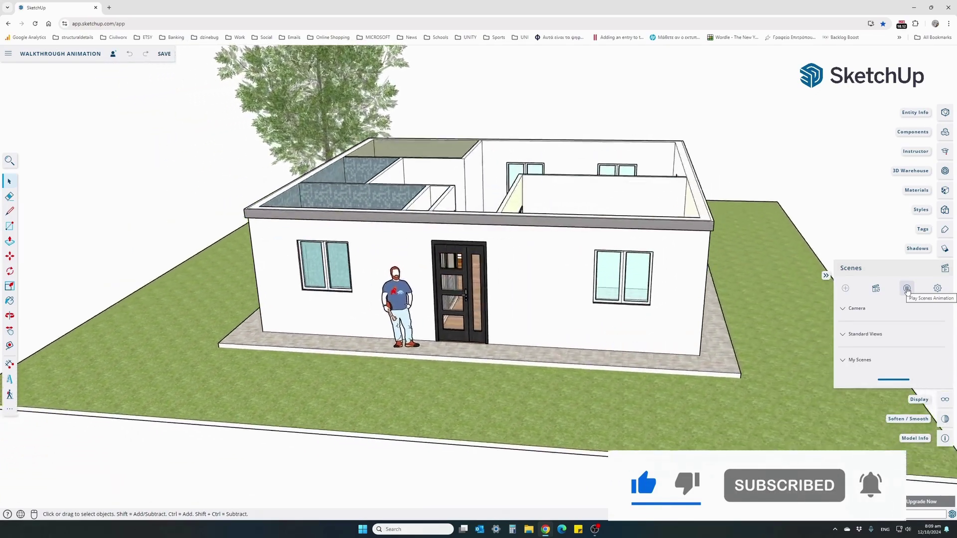